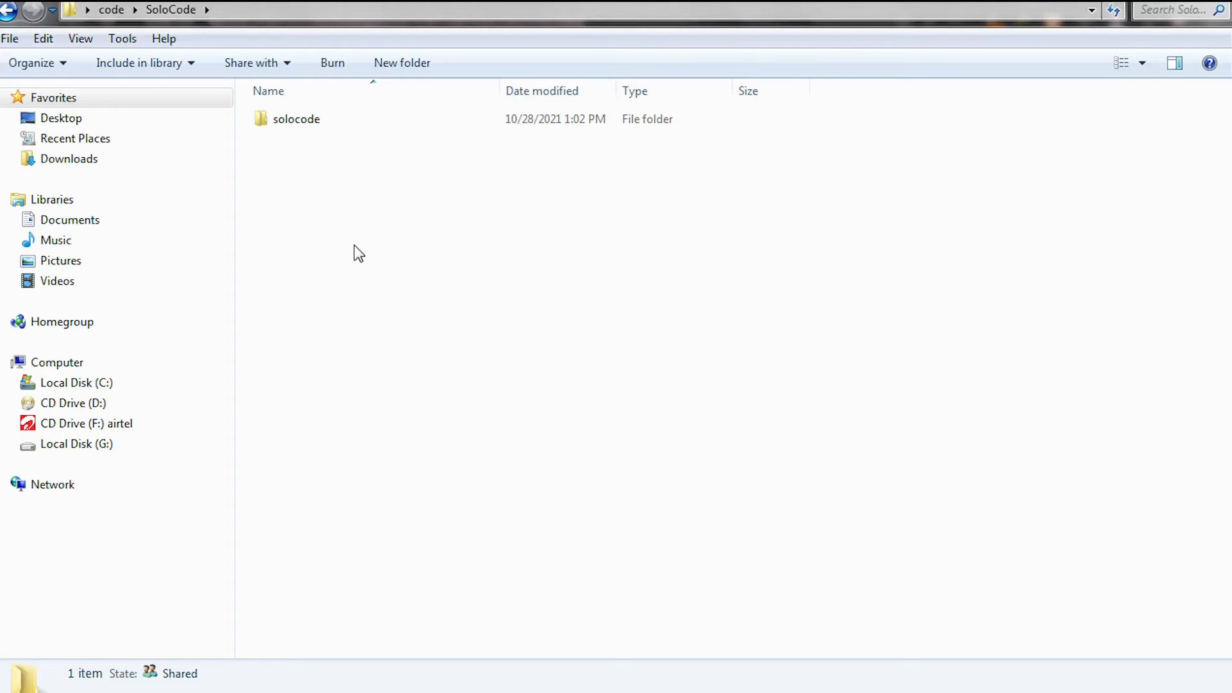
Step: Rename the local solocode website folder as solocode.com
double_click(308, 120)
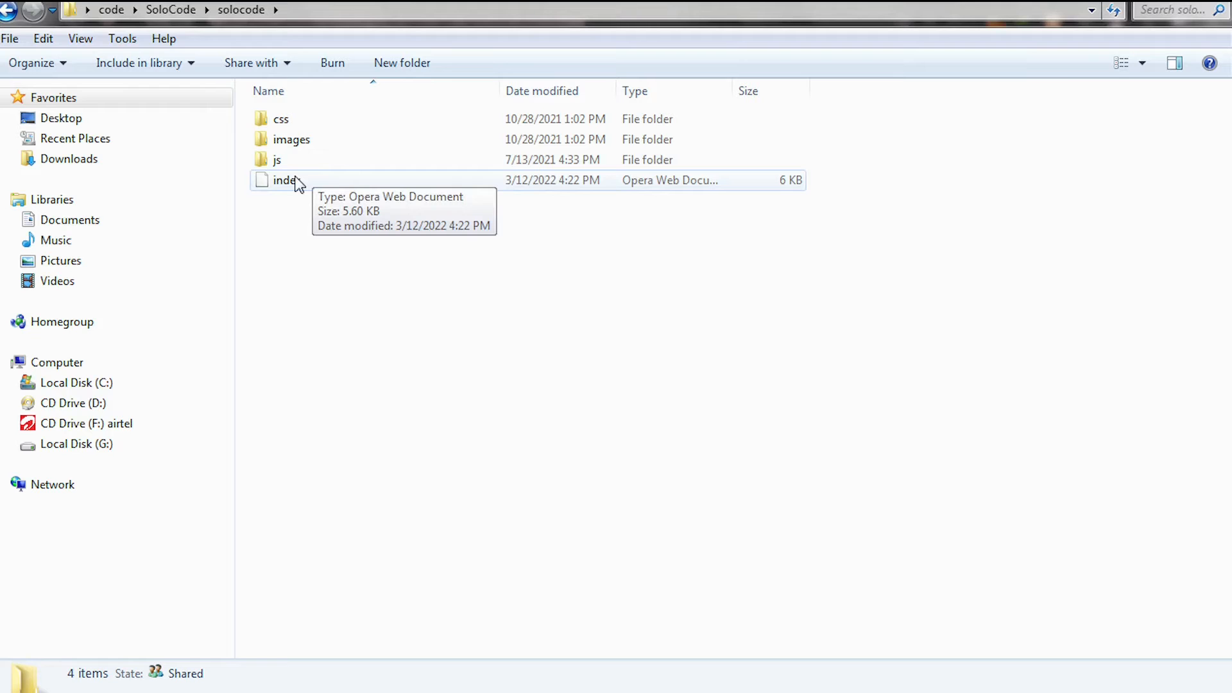
left_click(158, 11)
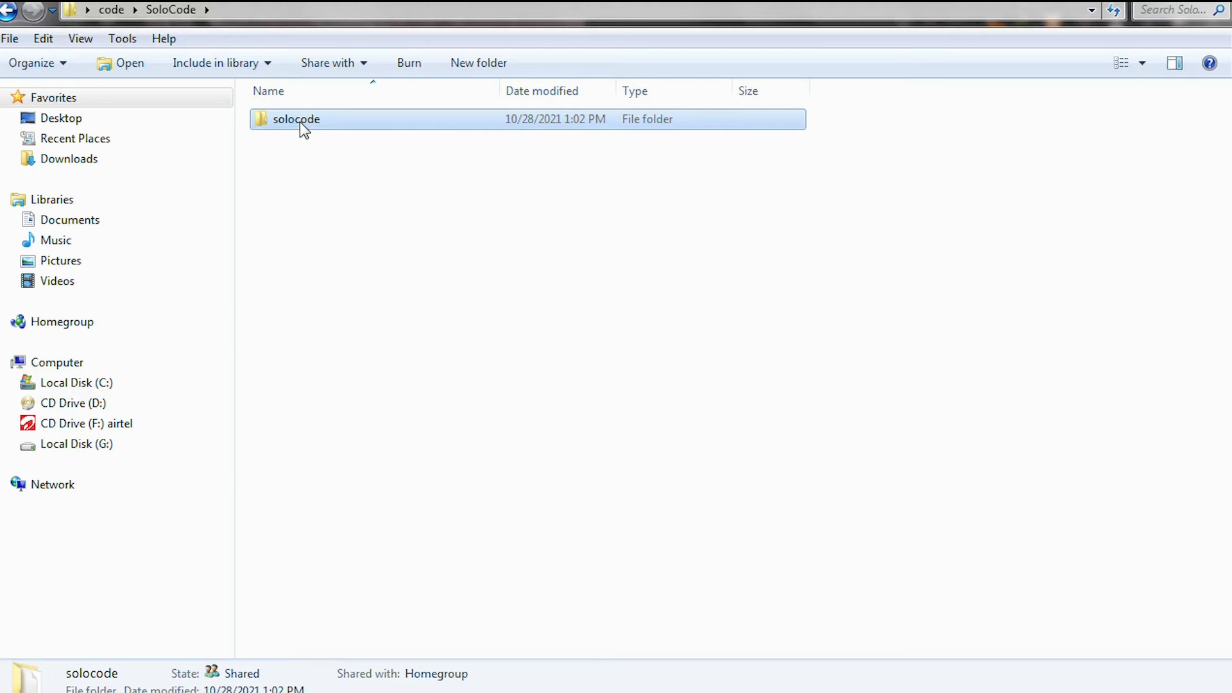
left_click(299, 122)
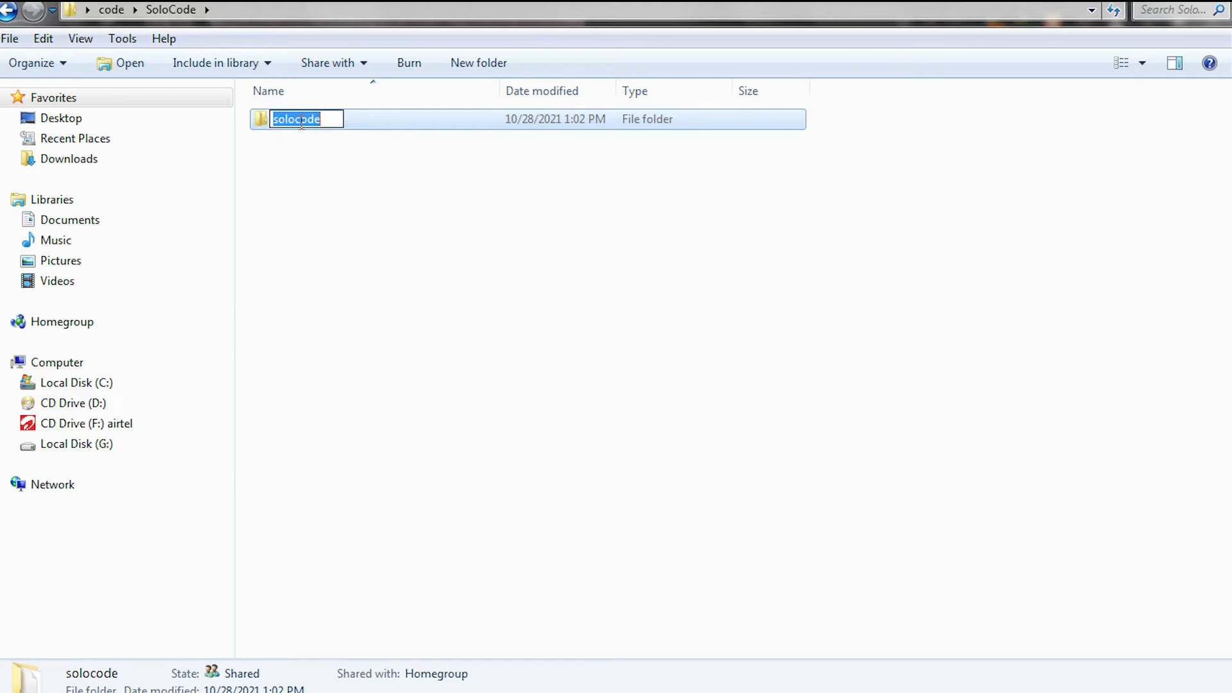
left_click(328, 122)
type(".com")
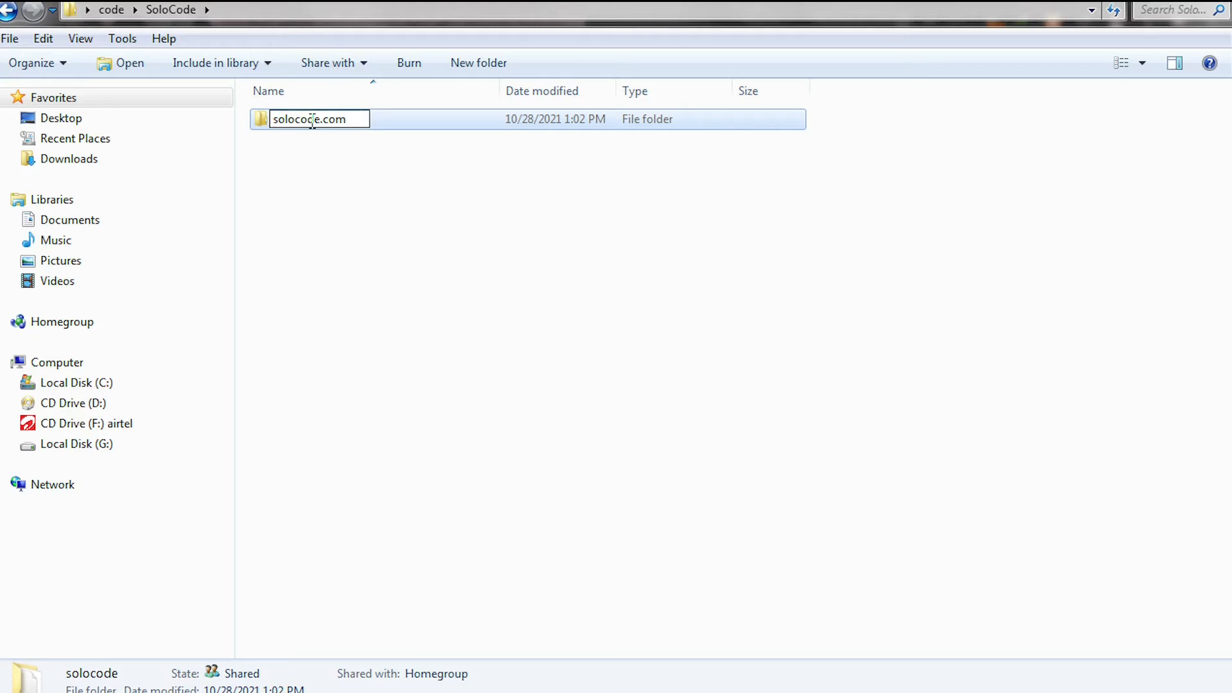
key("Return")
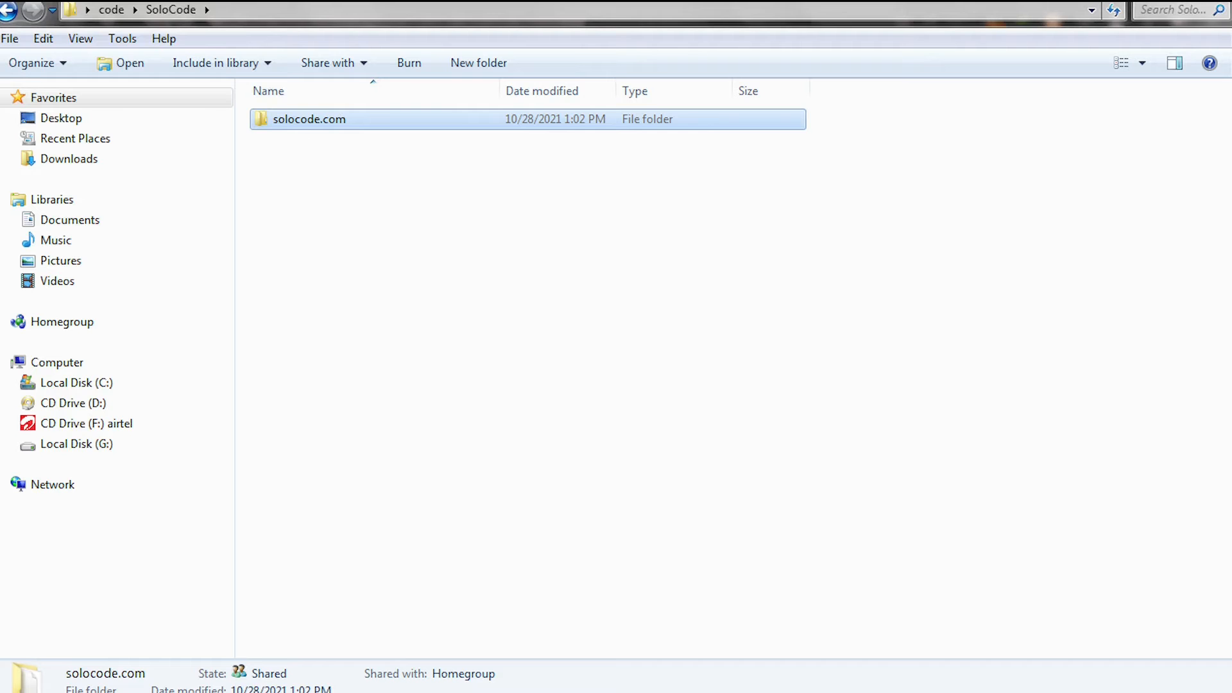
Step: Preview the local index.html site in the browser, scrolling through it and opening the navigation menu
left_click(450, 692)
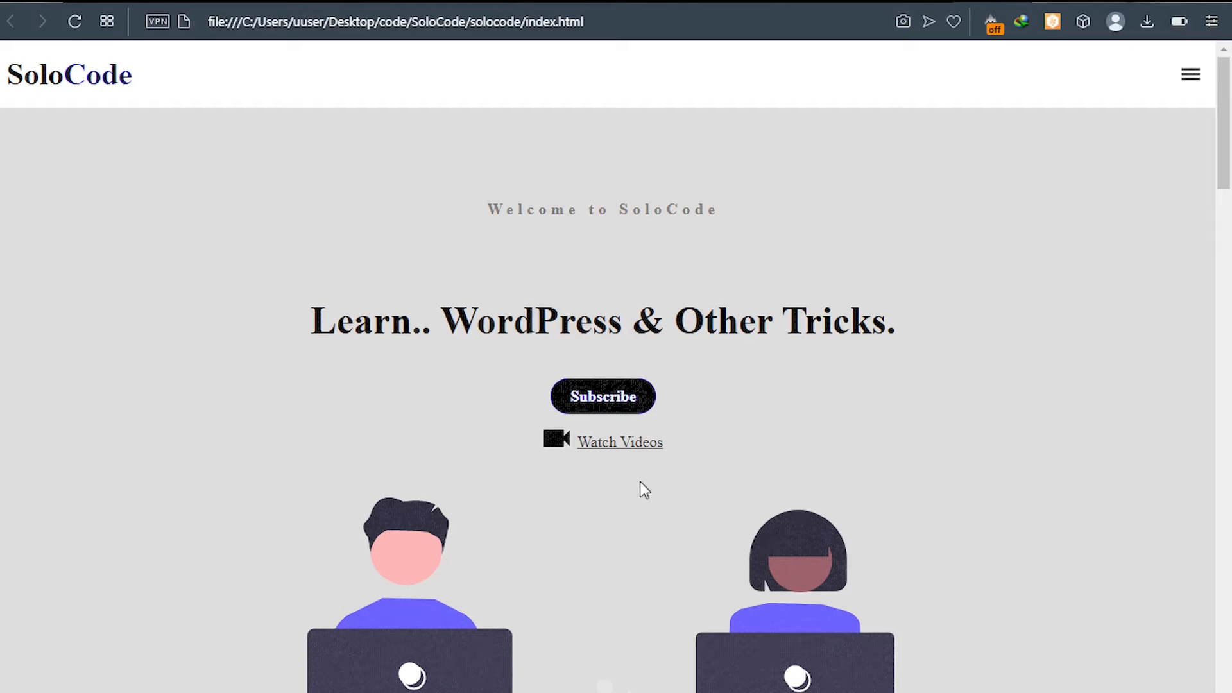
scroll(735, 454, "down", 6)
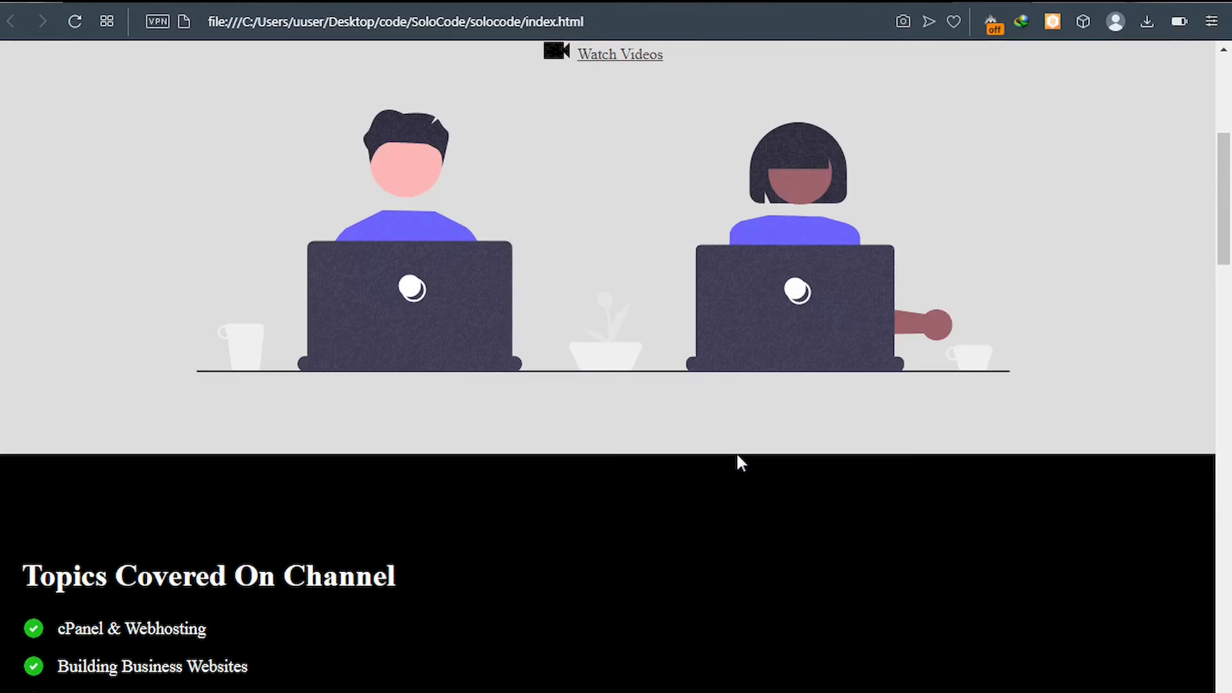
scroll(736, 452, "down", 20)
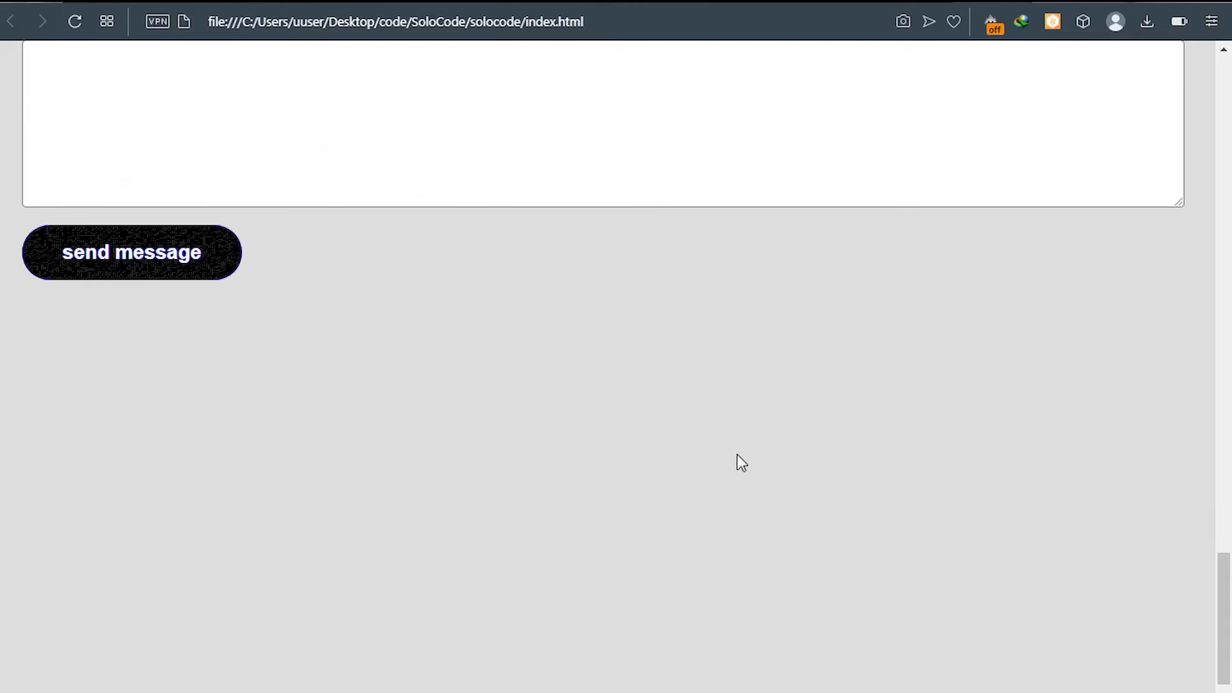
scroll(737, 453, "up", 20)
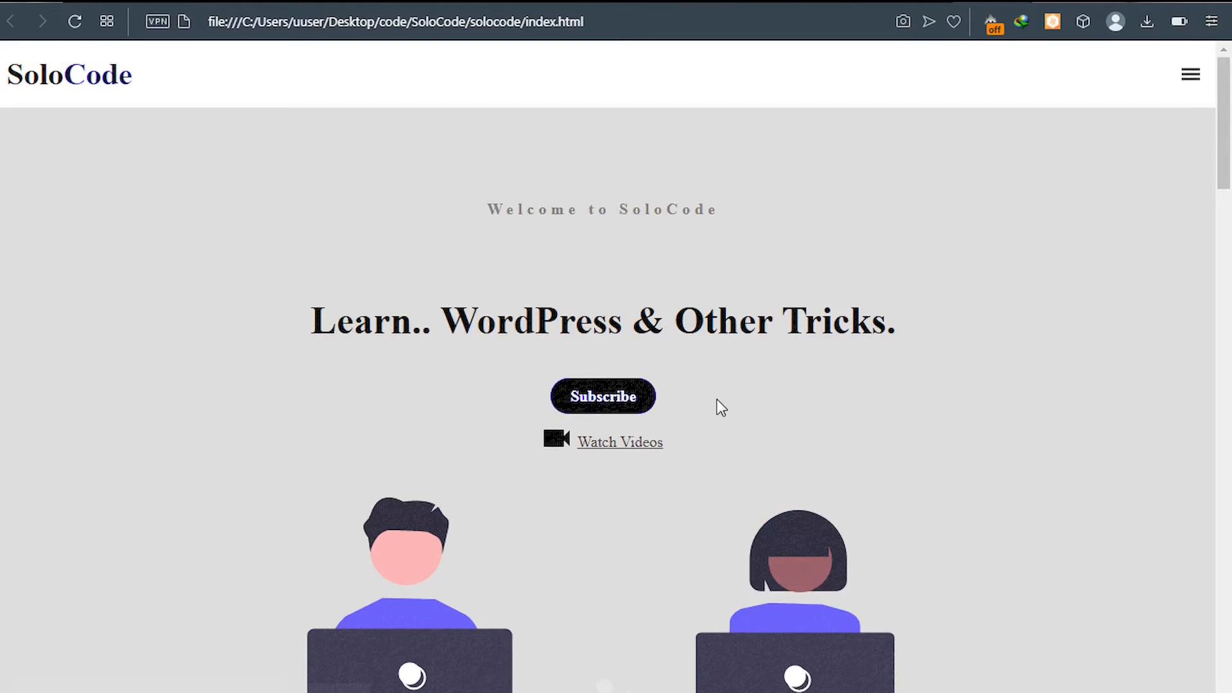
left_click(1190, 76)
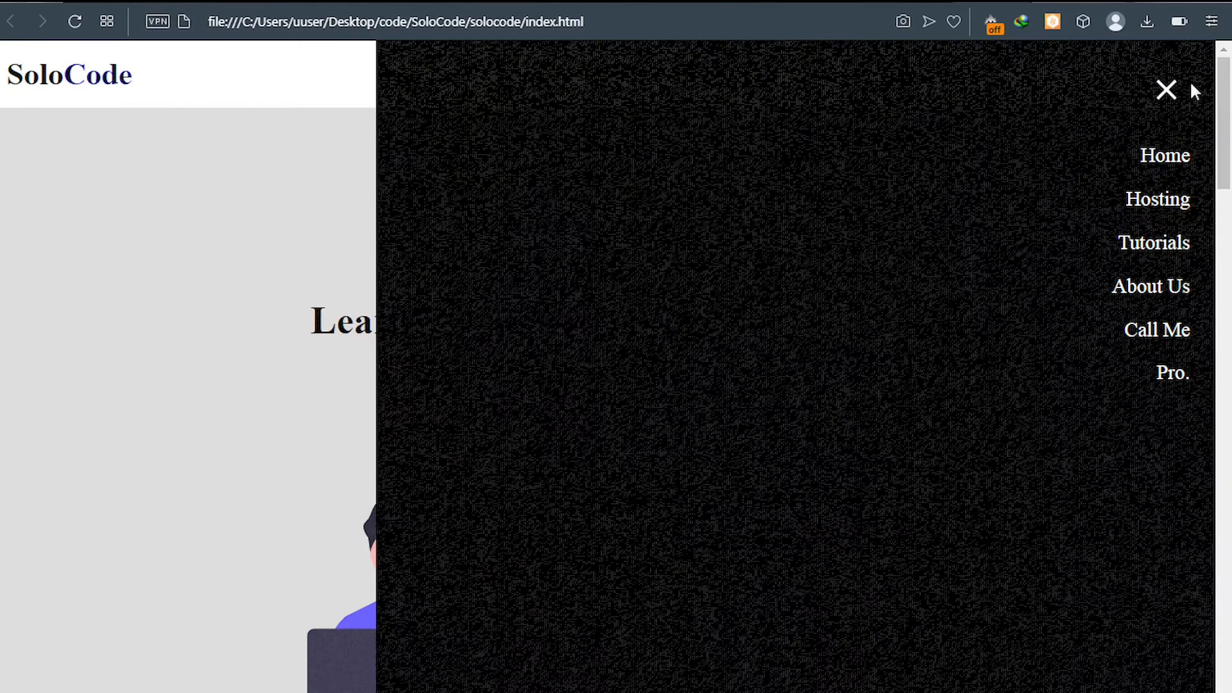
left_click(1167, 92)
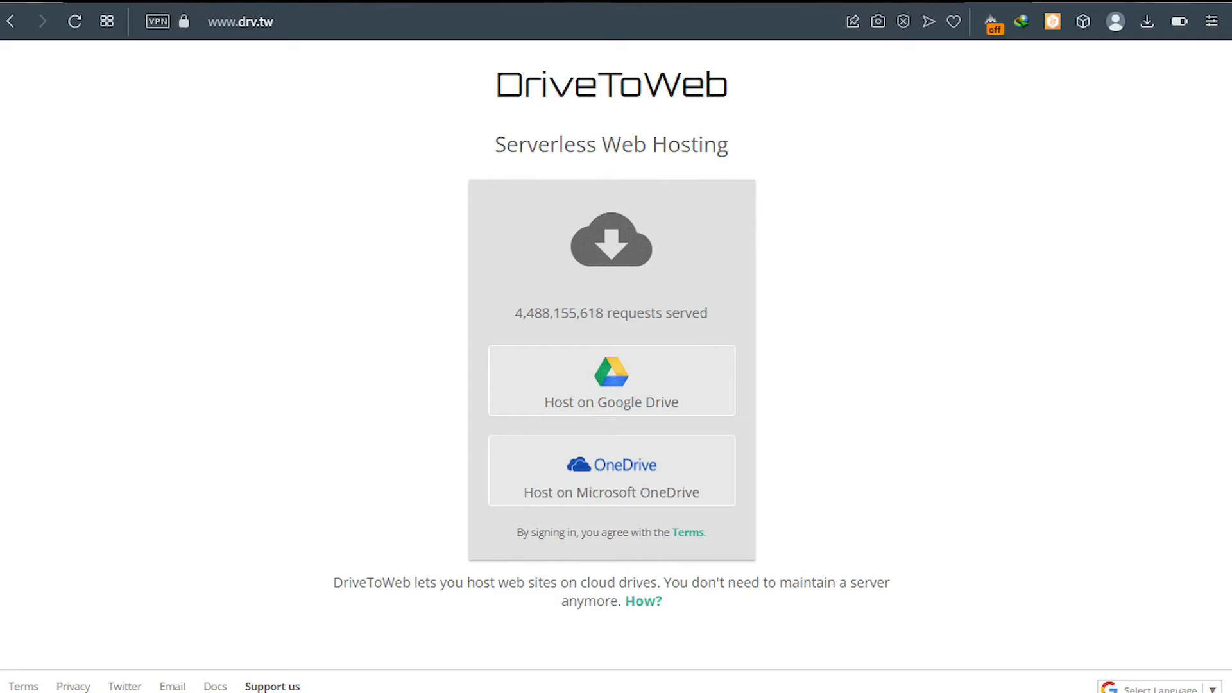
Step: Read the DriveToWeb security alert email in Gmail
left_click(573, 0)
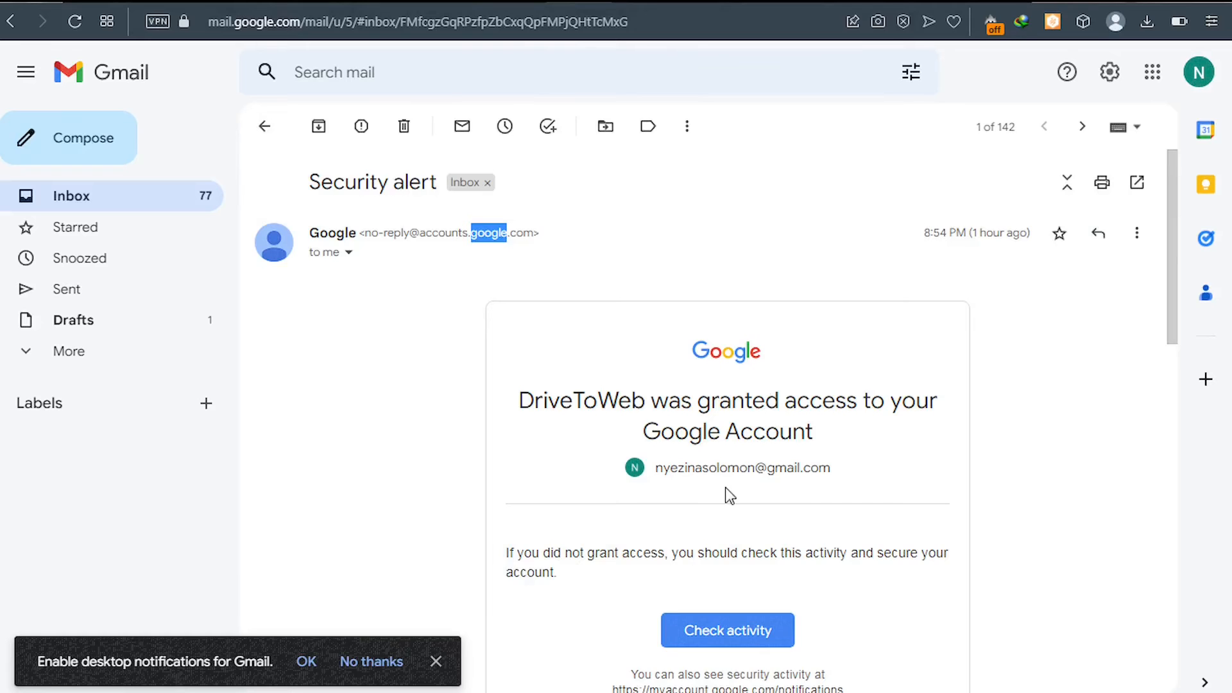
scroll(674, 525, "down", 3)
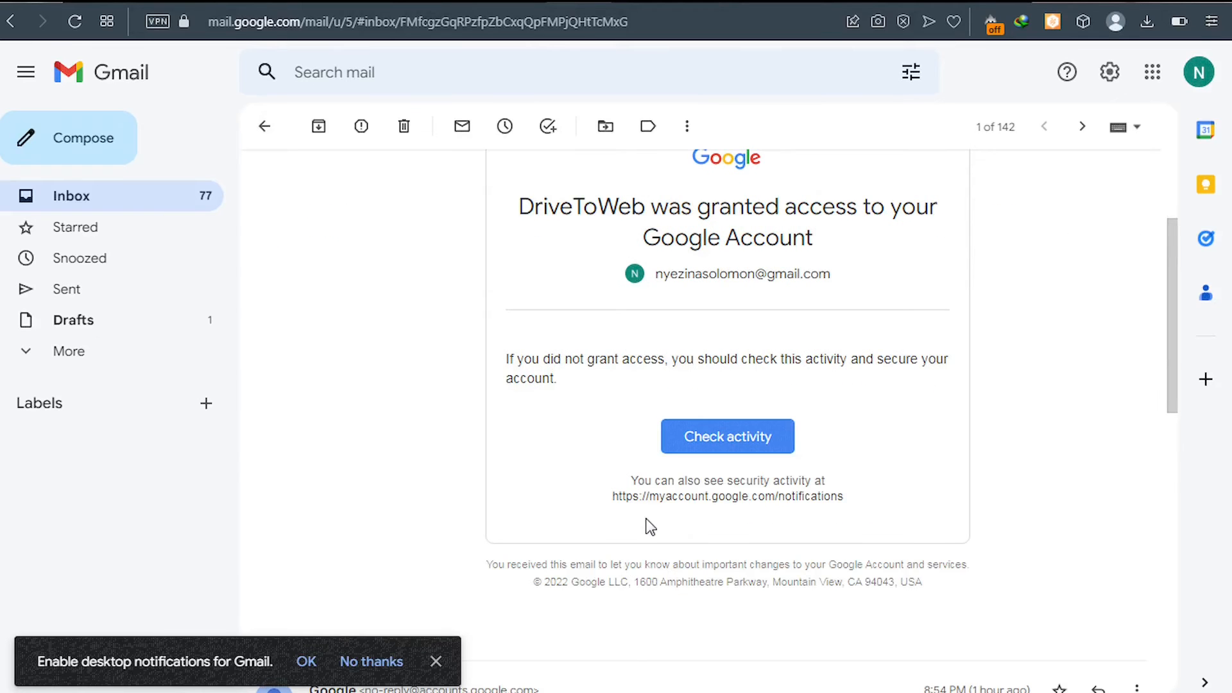
scroll(650, 527, "down", 3)
scroll(650, 526, "down", 5)
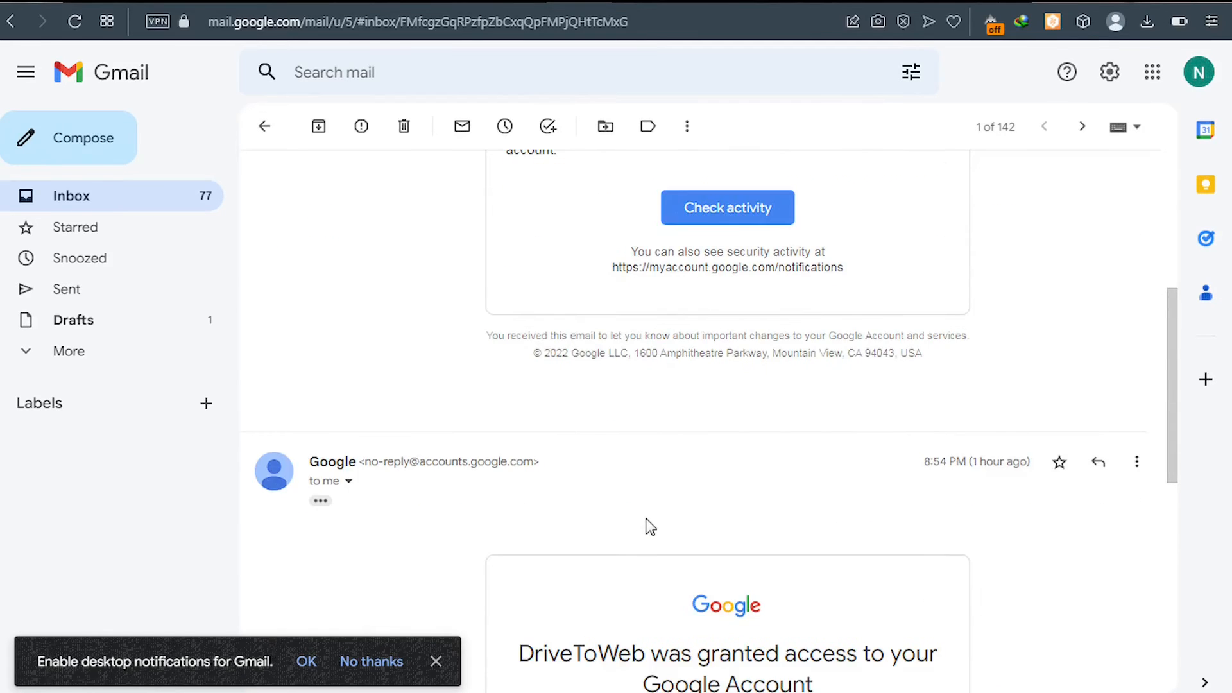
scroll(650, 526, "down", 5)
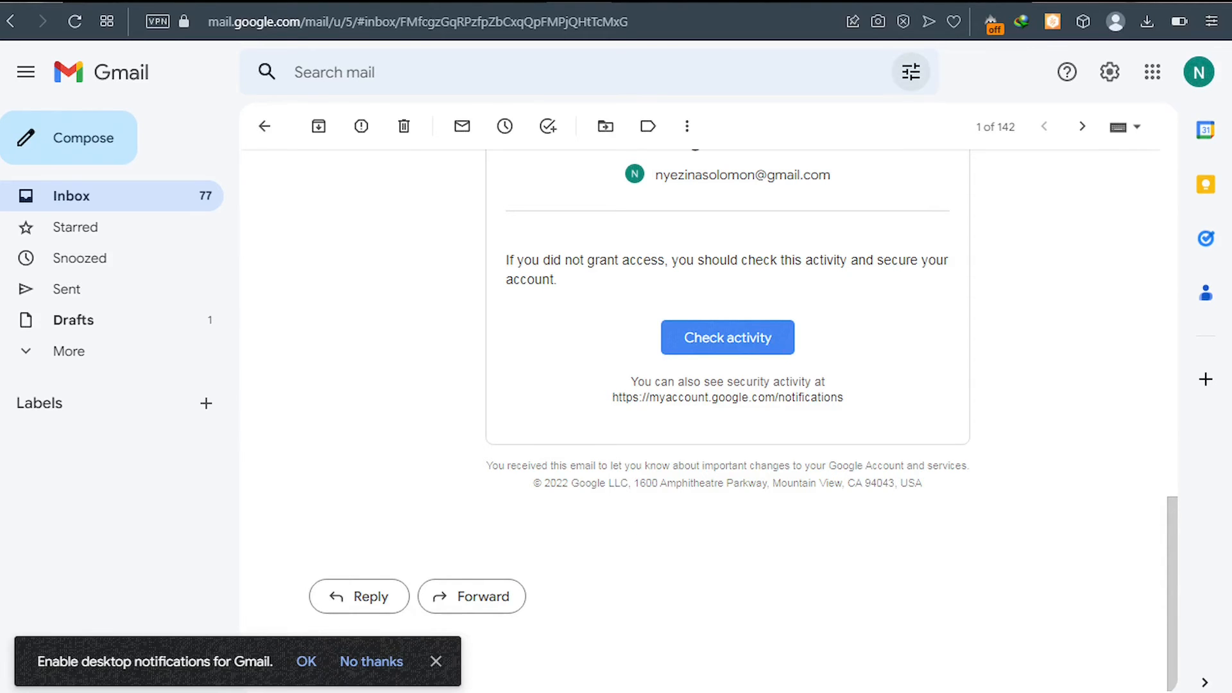
Step: Upload the solocode.com folder from the file explorer into My Drive on Google Drive
left_click(922, 1)
left_click(701, 354)
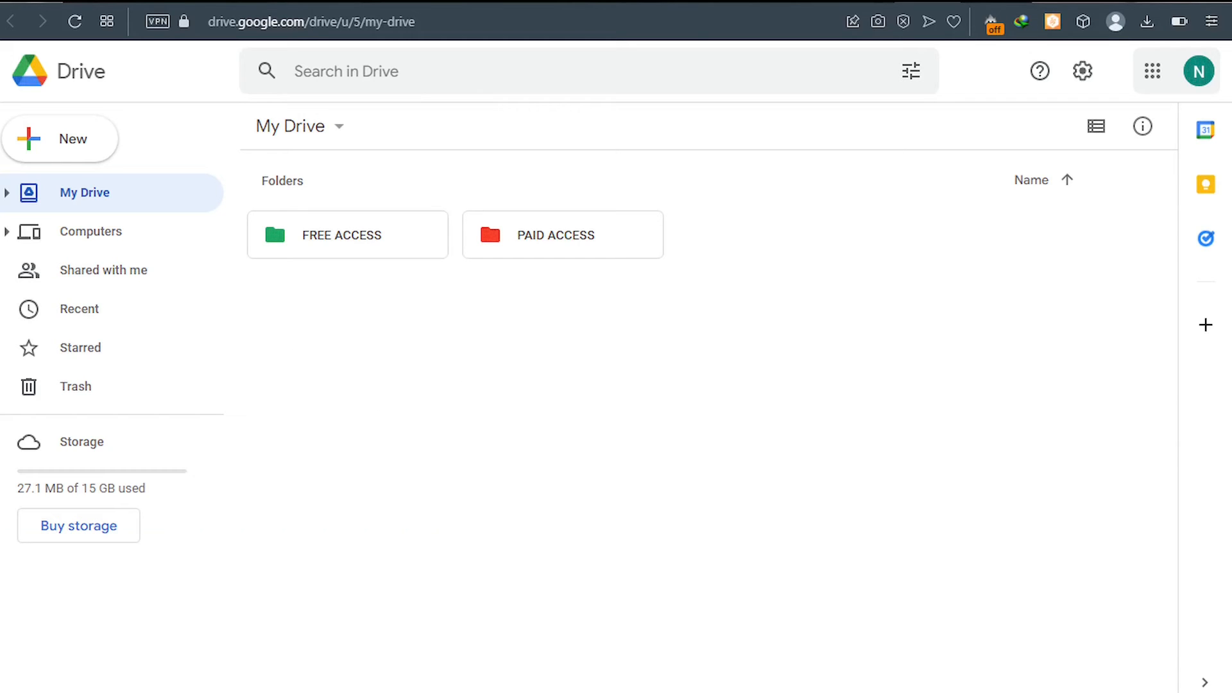
mouse_move(222, 692)
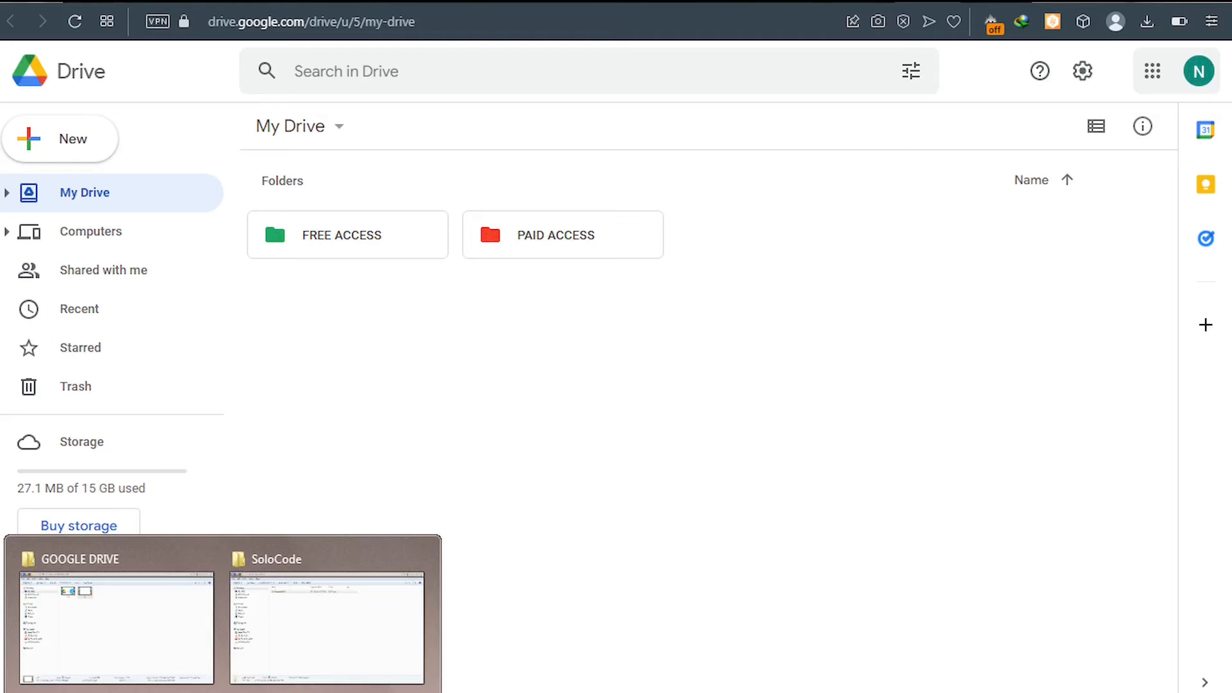
left_click(288, 630)
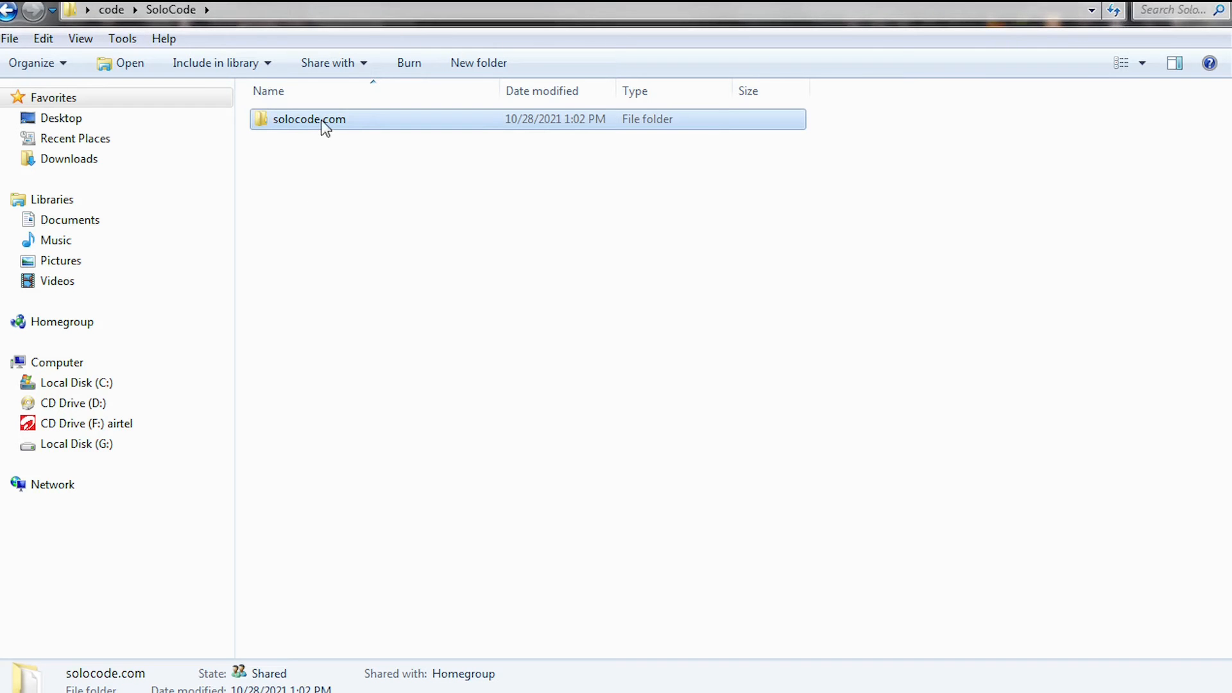
left_click_drag(321, 119, 557, 530)
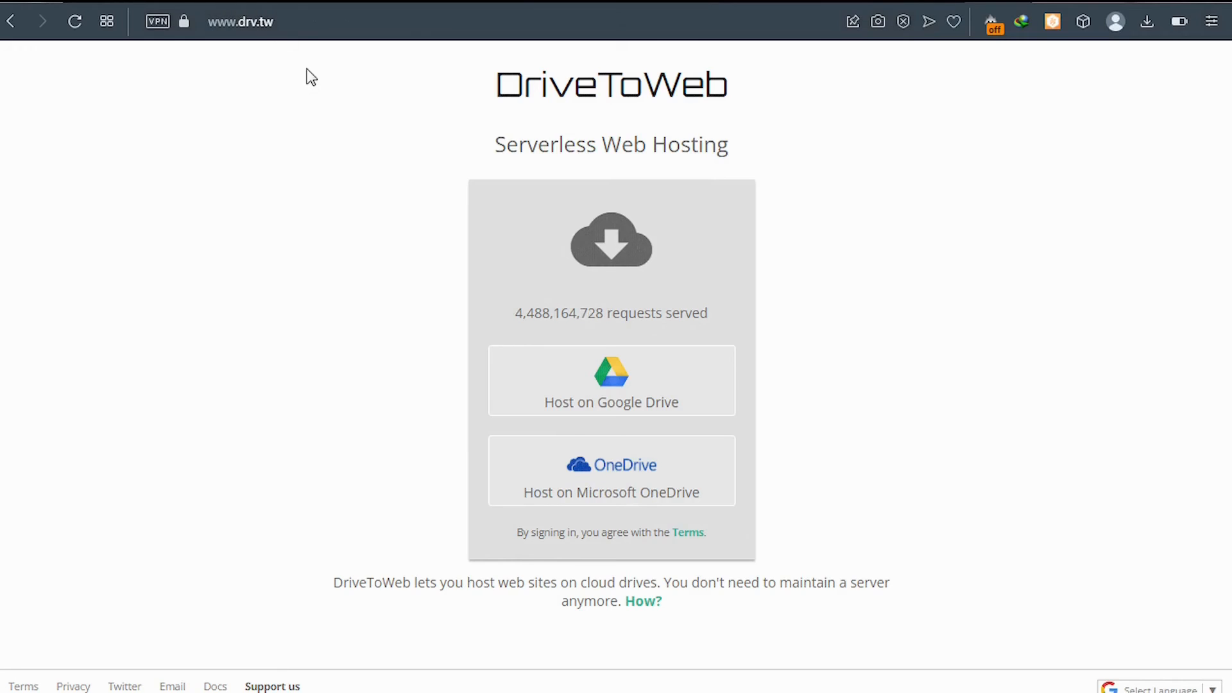
Step: Sign in to DriveToWeb with Google Drive hosting, choosing the Google account and allowing access
left_click(605, 381)
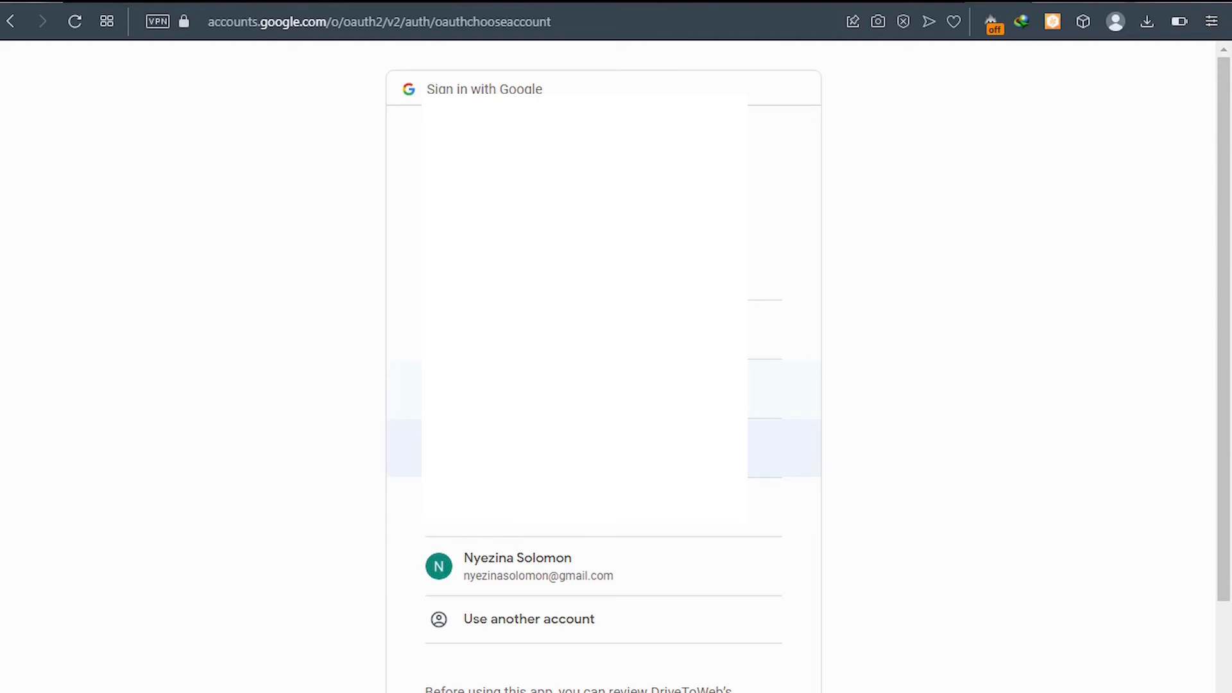
left_click(523, 566)
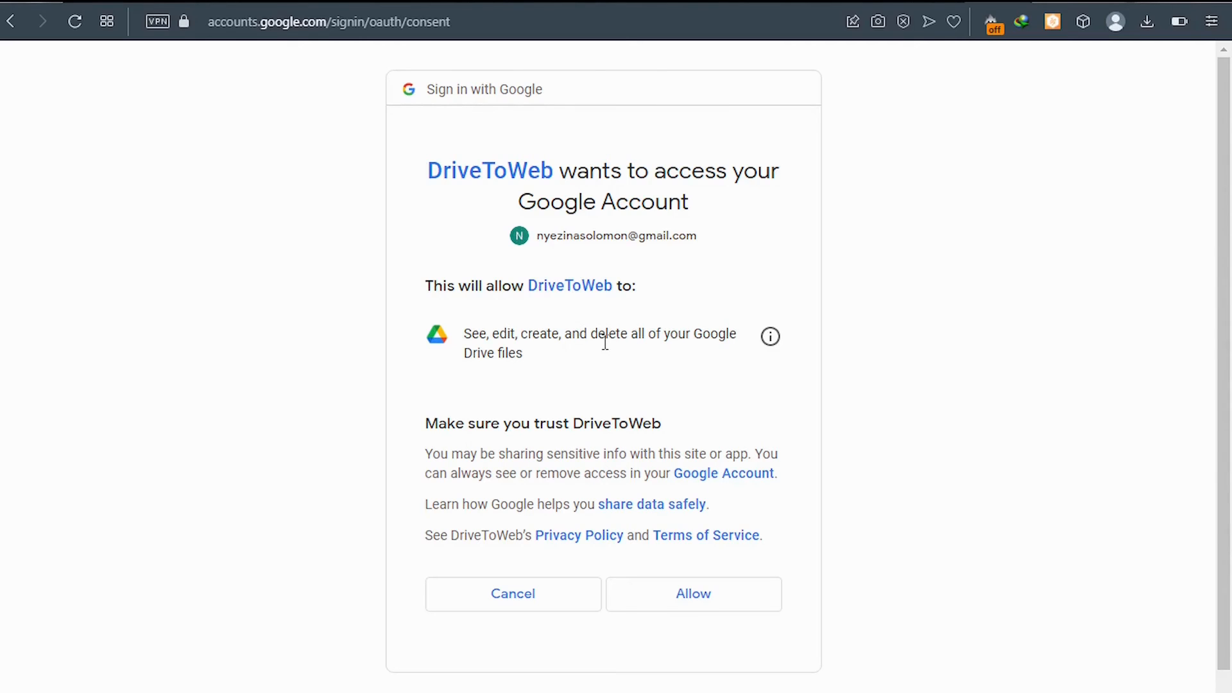
left_click(665, 599)
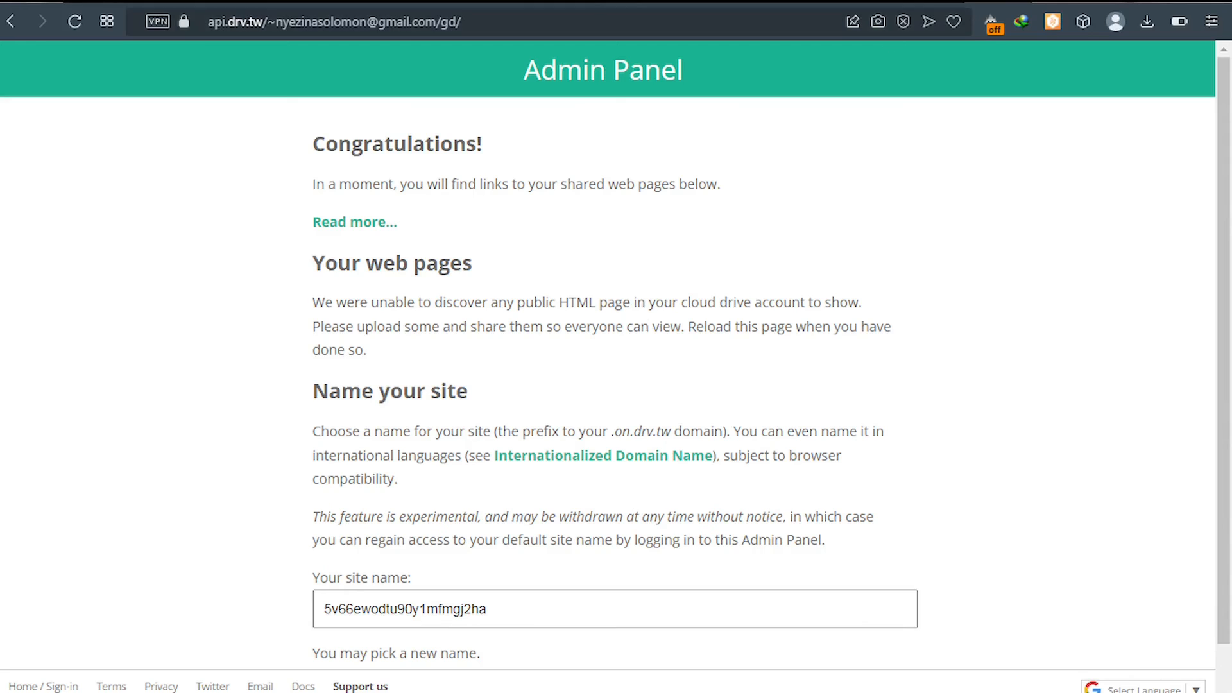
key("ctrl+Tab")
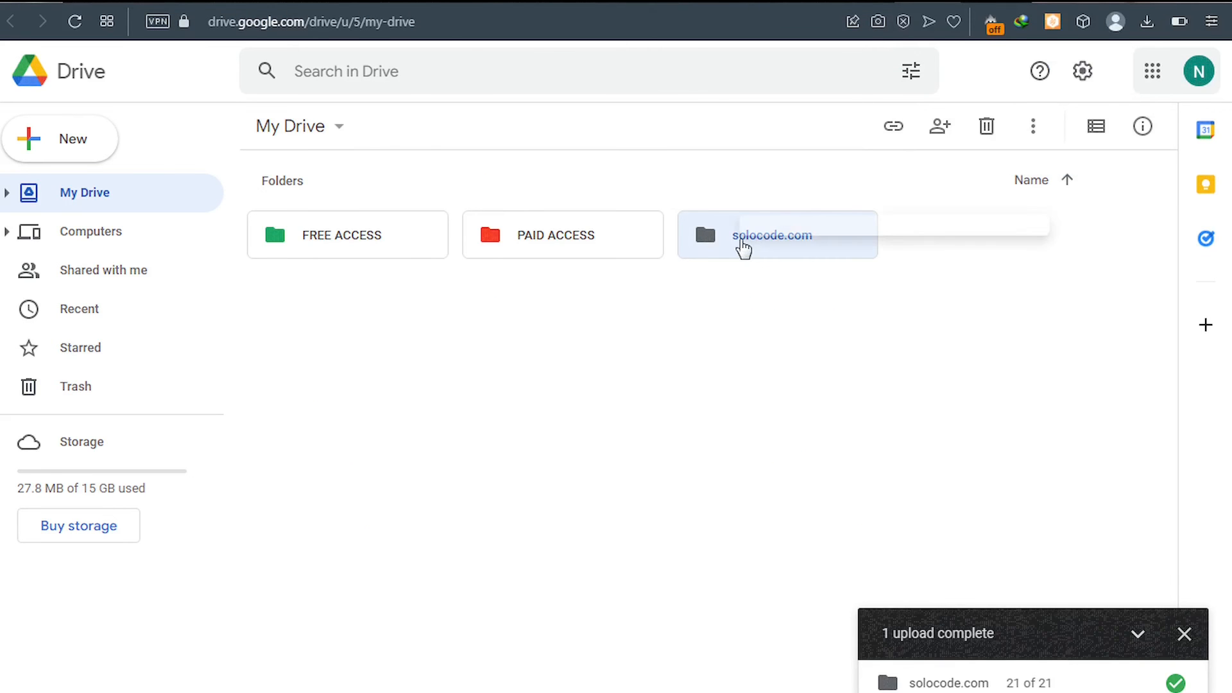
right_click(741, 240)
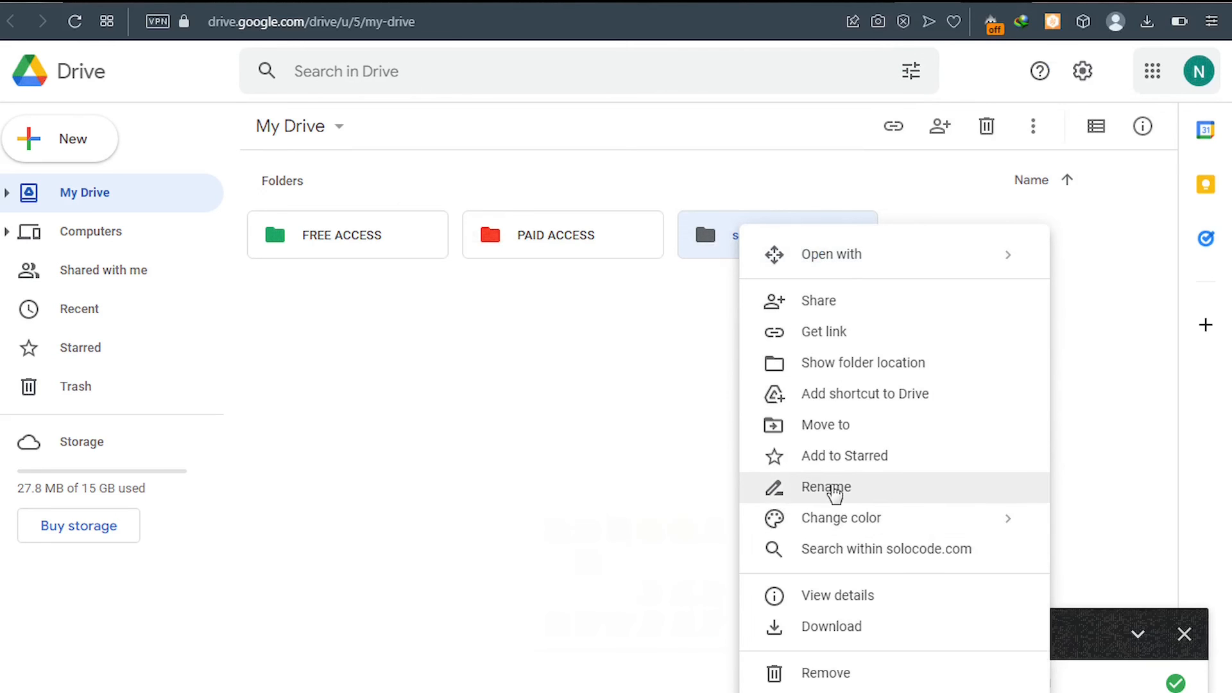
left_click(832, 489)
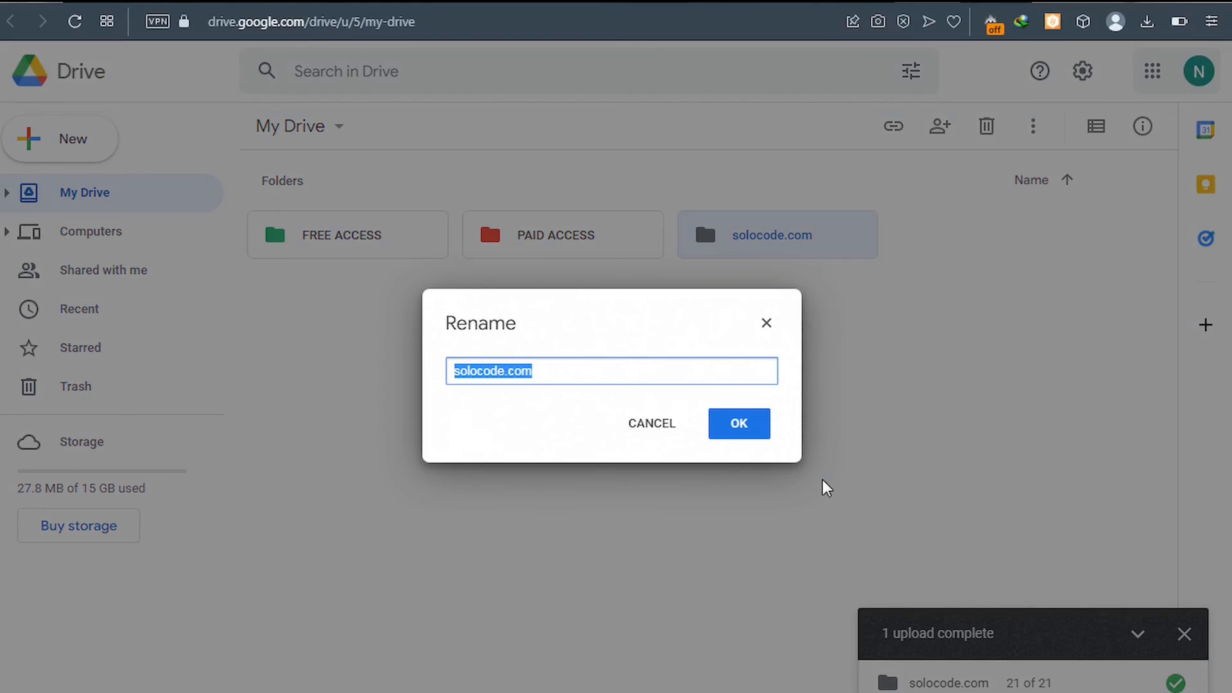
left_click(453, 370)
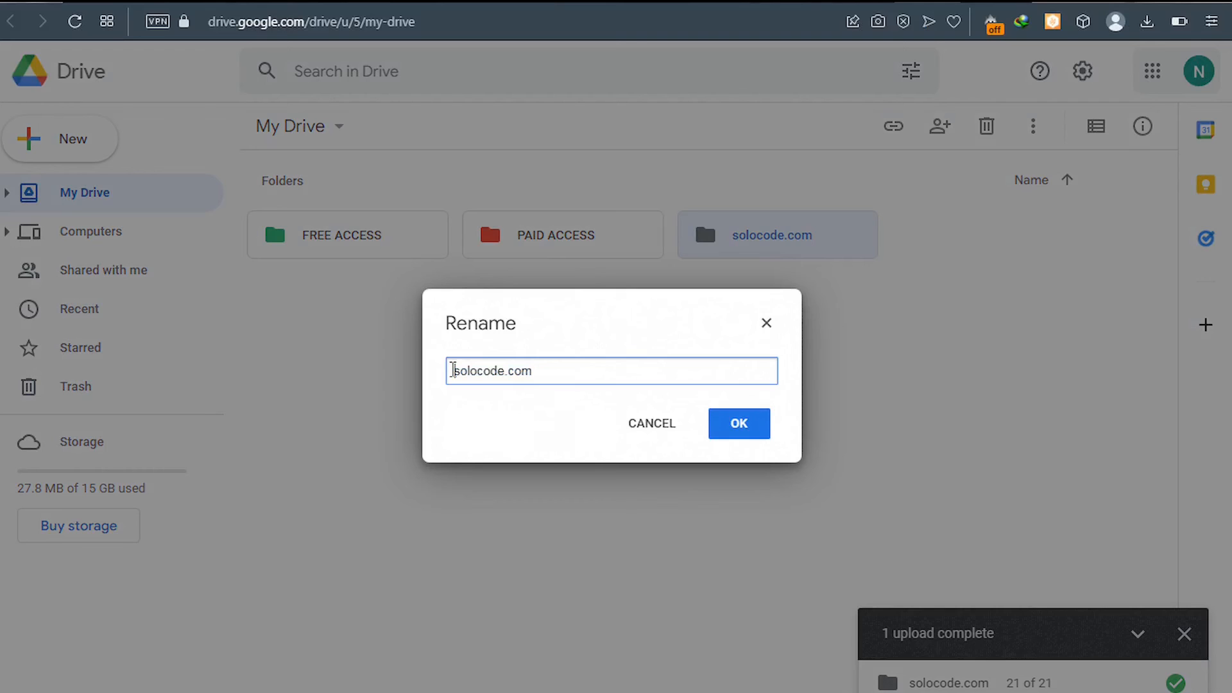
type("www.")
left_click(745, 434)
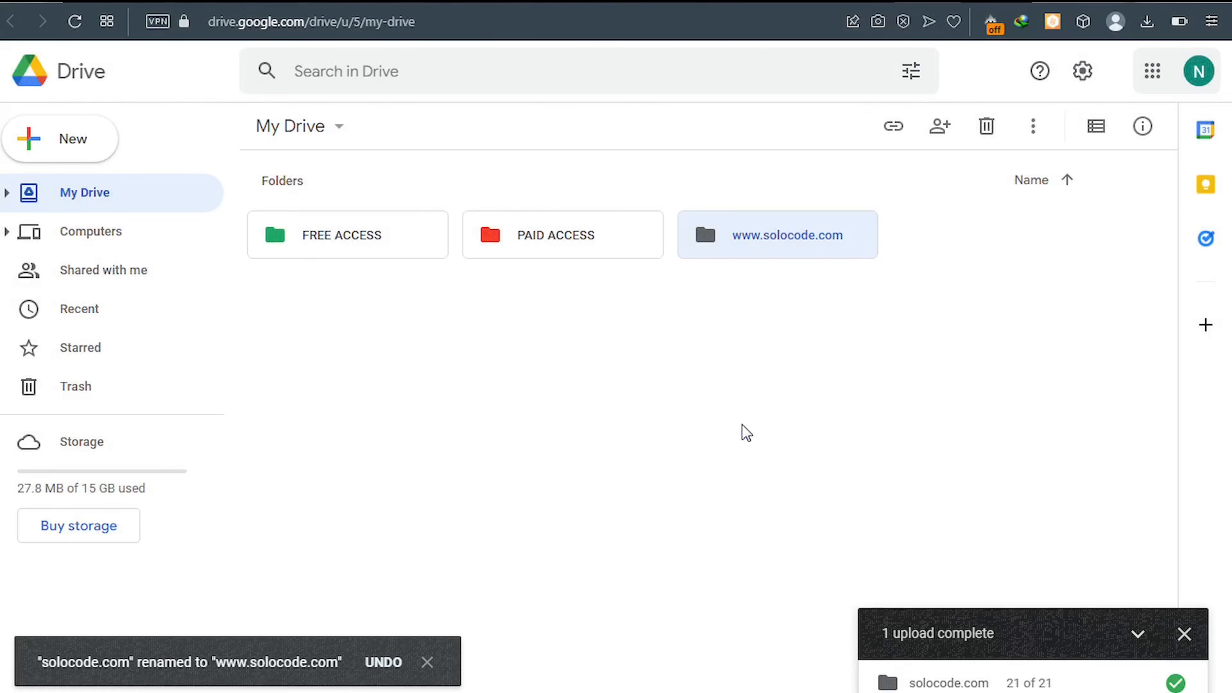
right_click(730, 243)
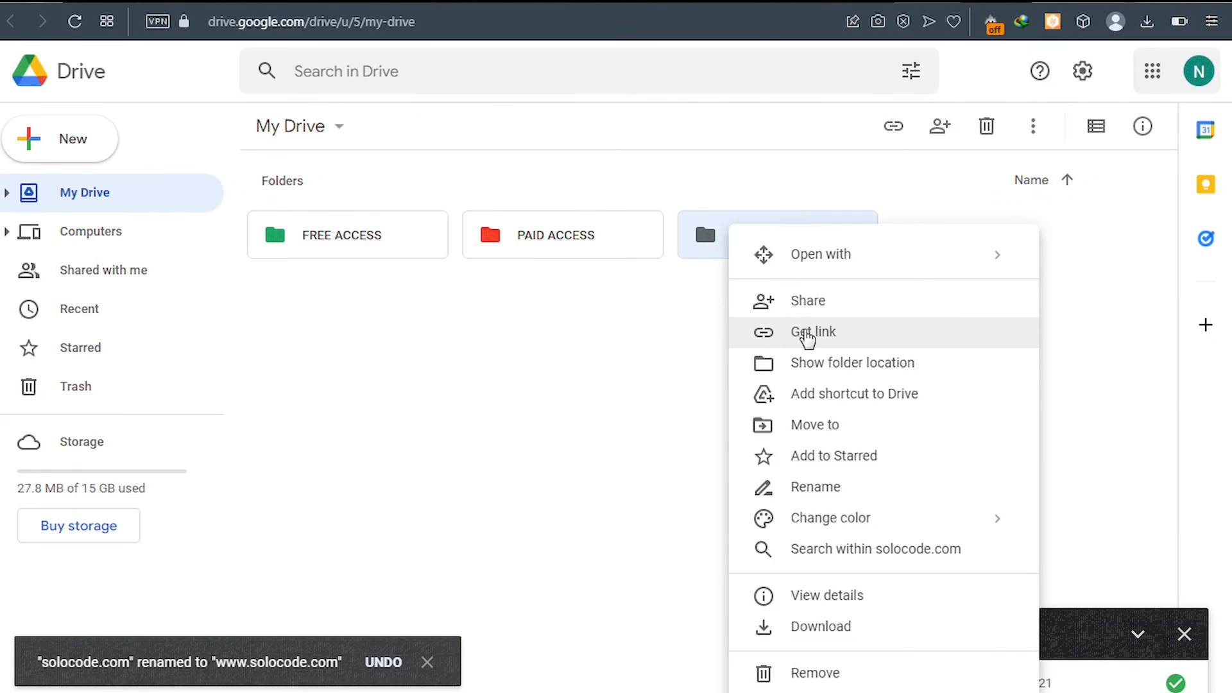
left_click(807, 332)
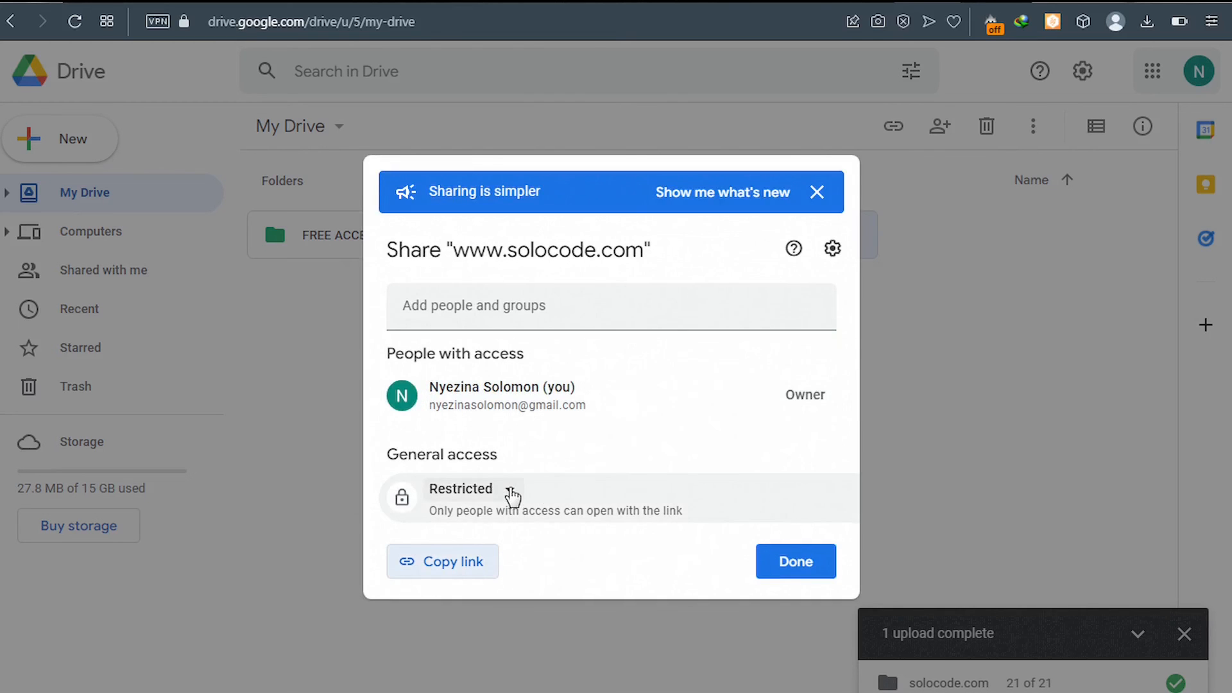
left_click(511, 494)
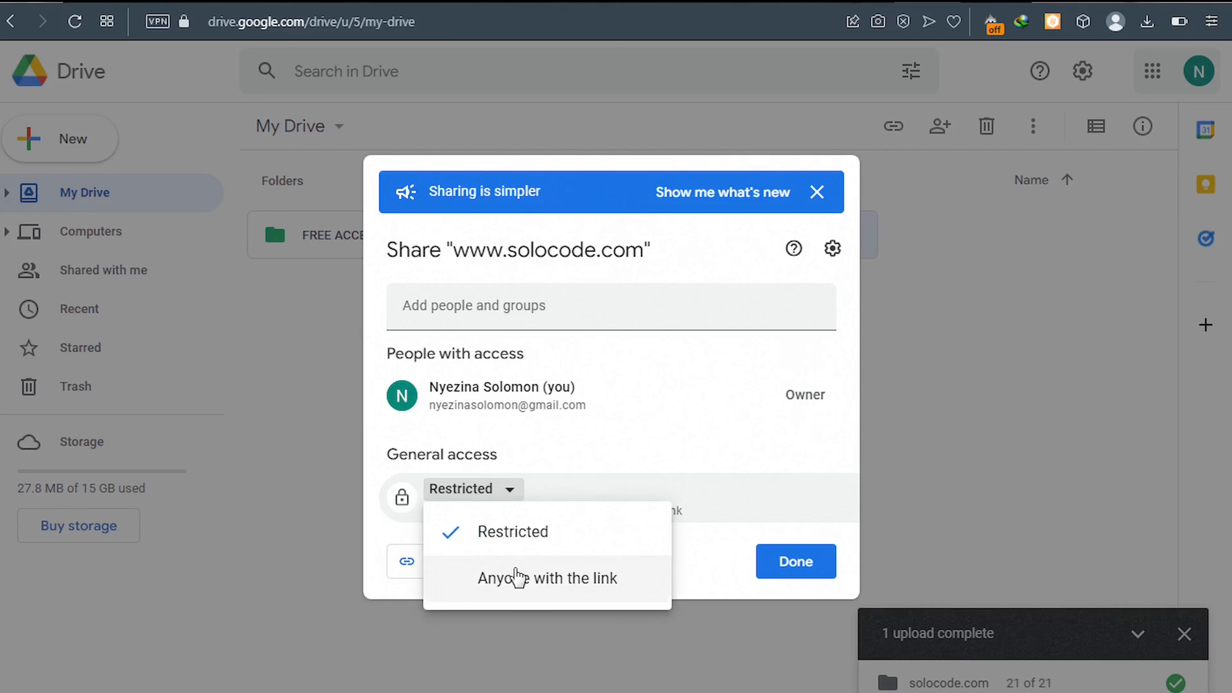
left_click(518, 580)
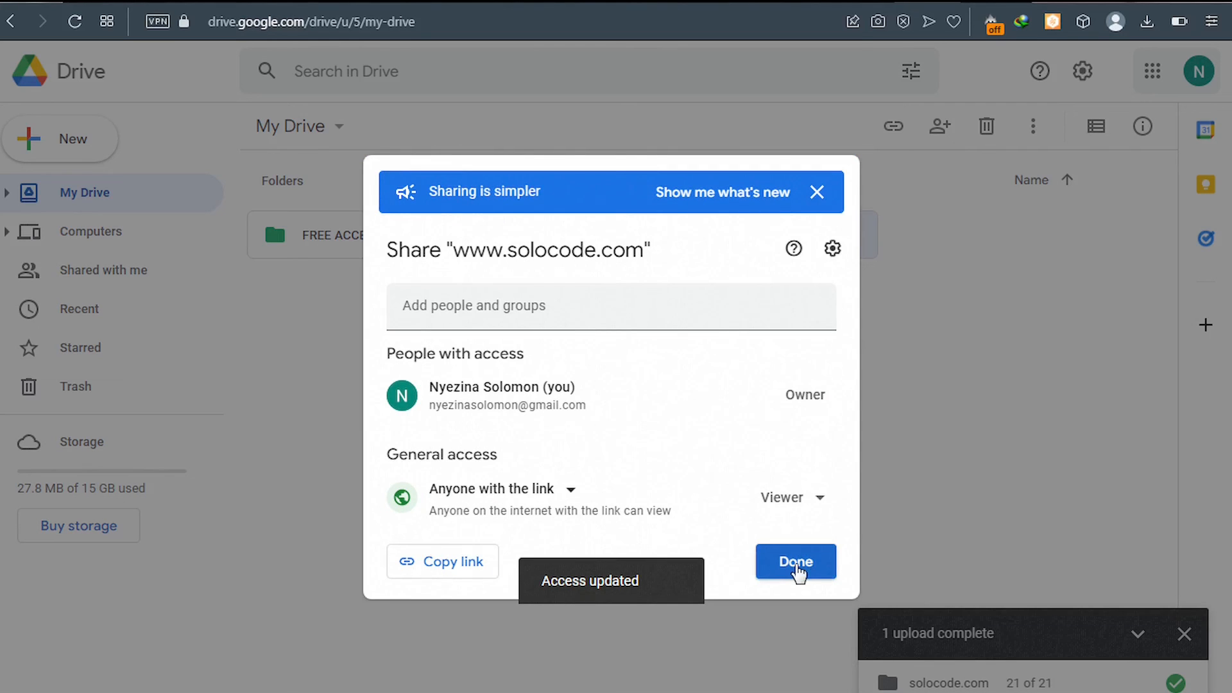
left_click(795, 564)
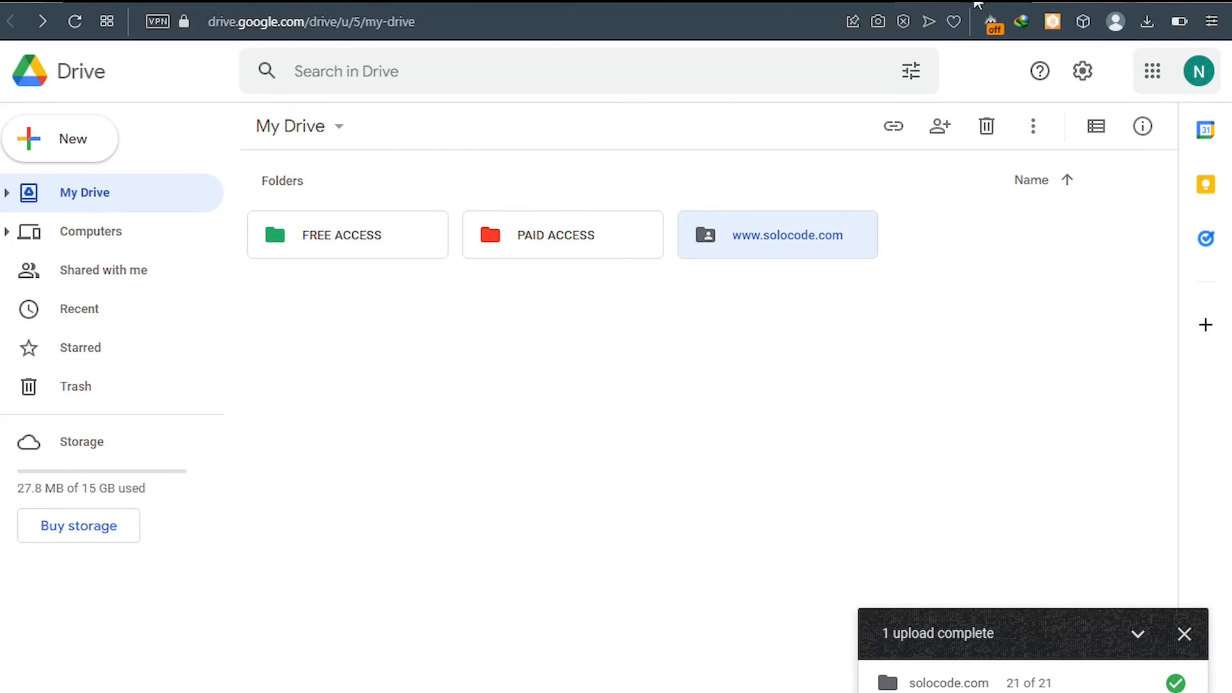
left_click(989, 2)
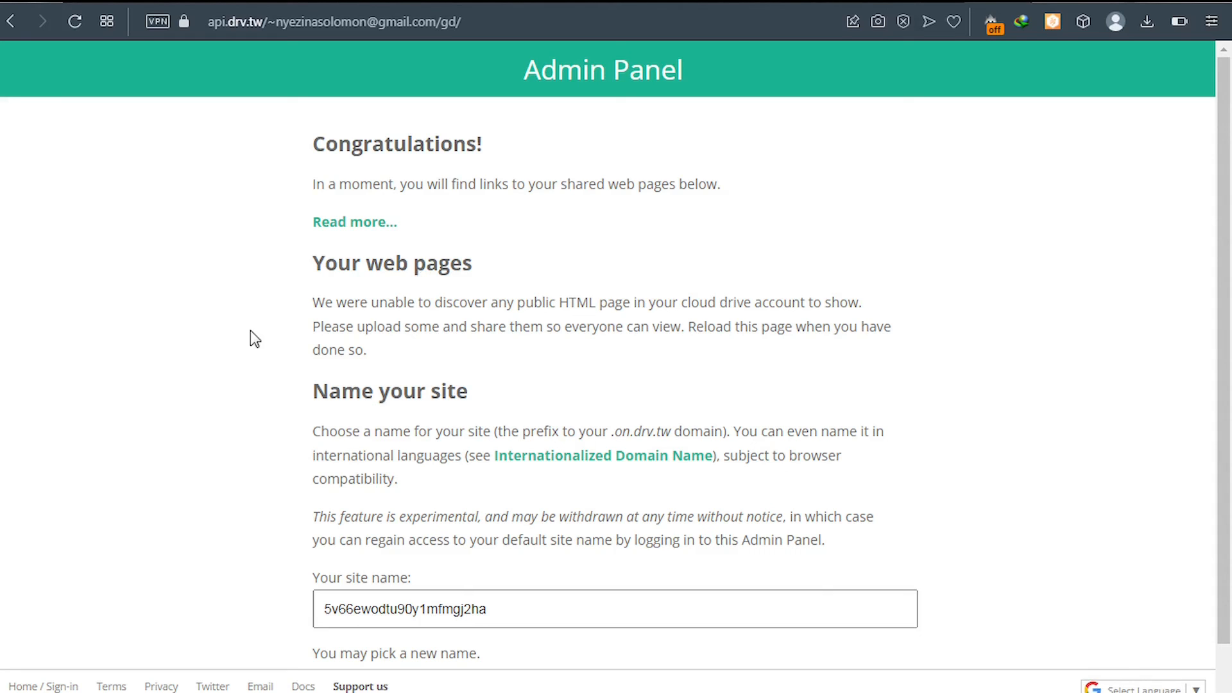
key("F5")
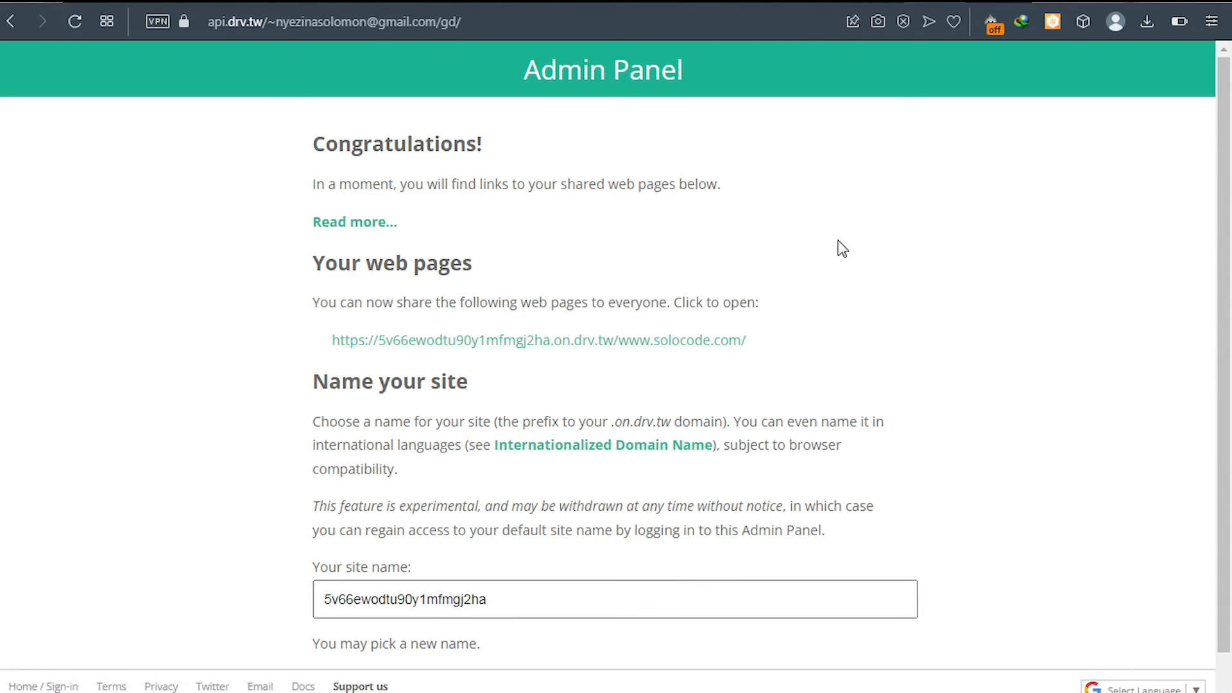
left_click(994, 4)
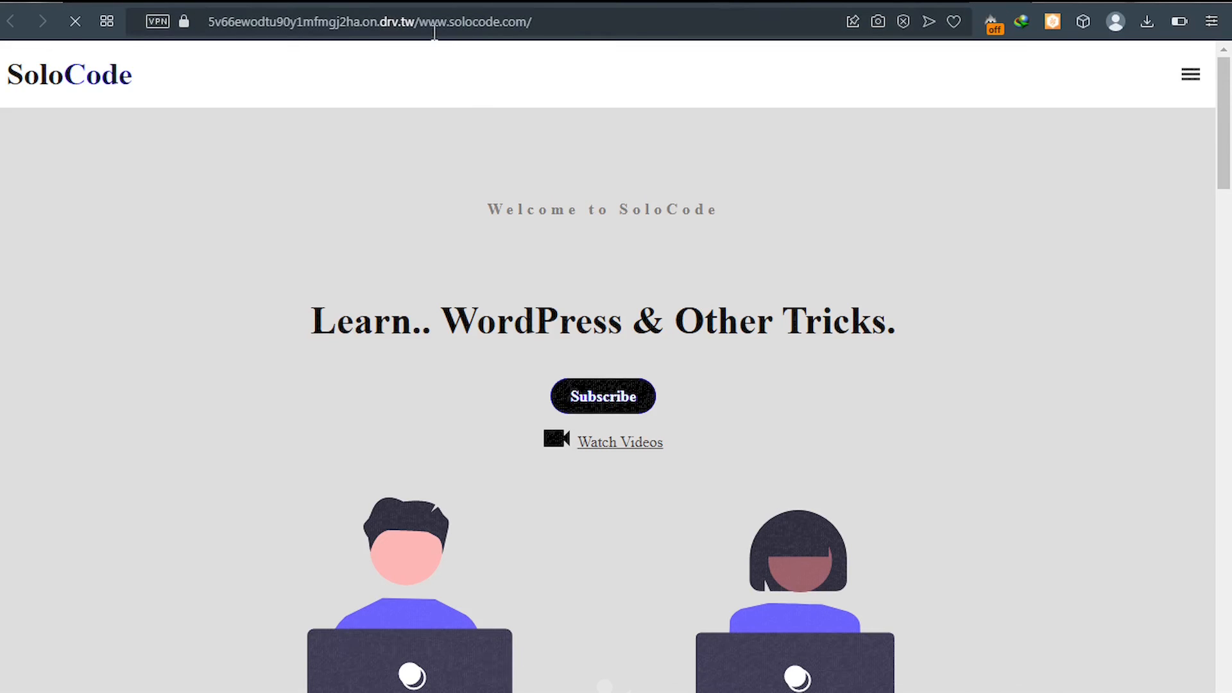
Step: Scroll through the hosted site to review its sections
scroll(358, 302, "down", 8)
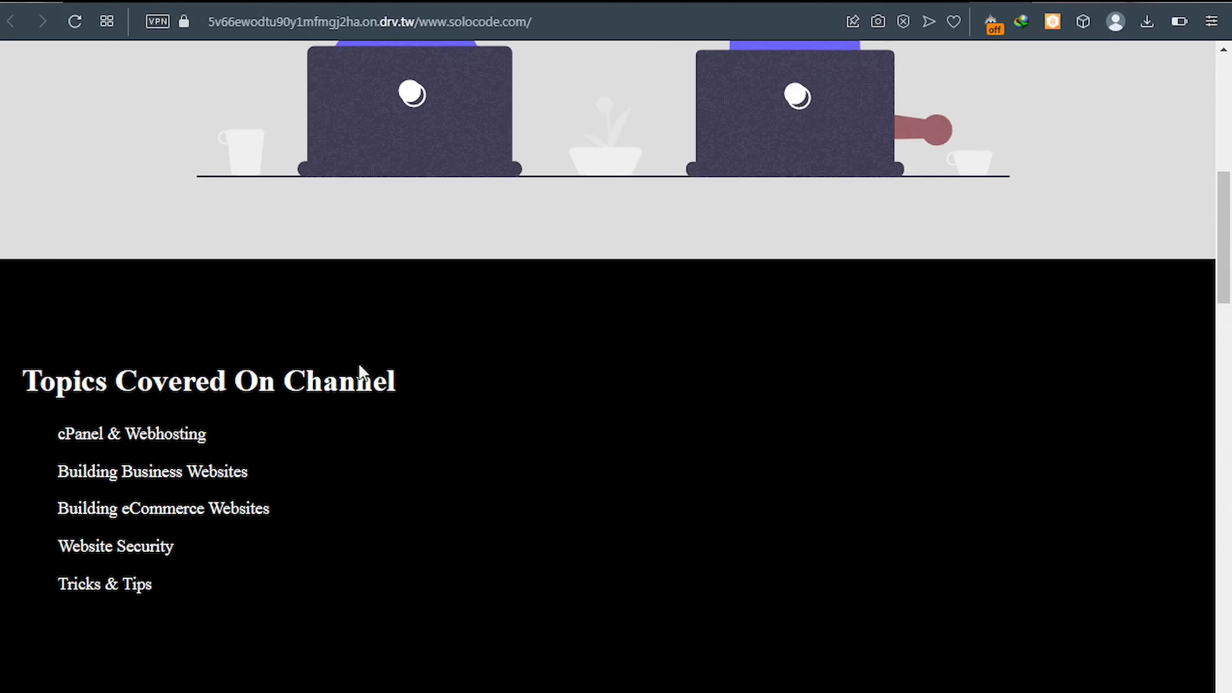
scroll(360, 372, "down", 12)
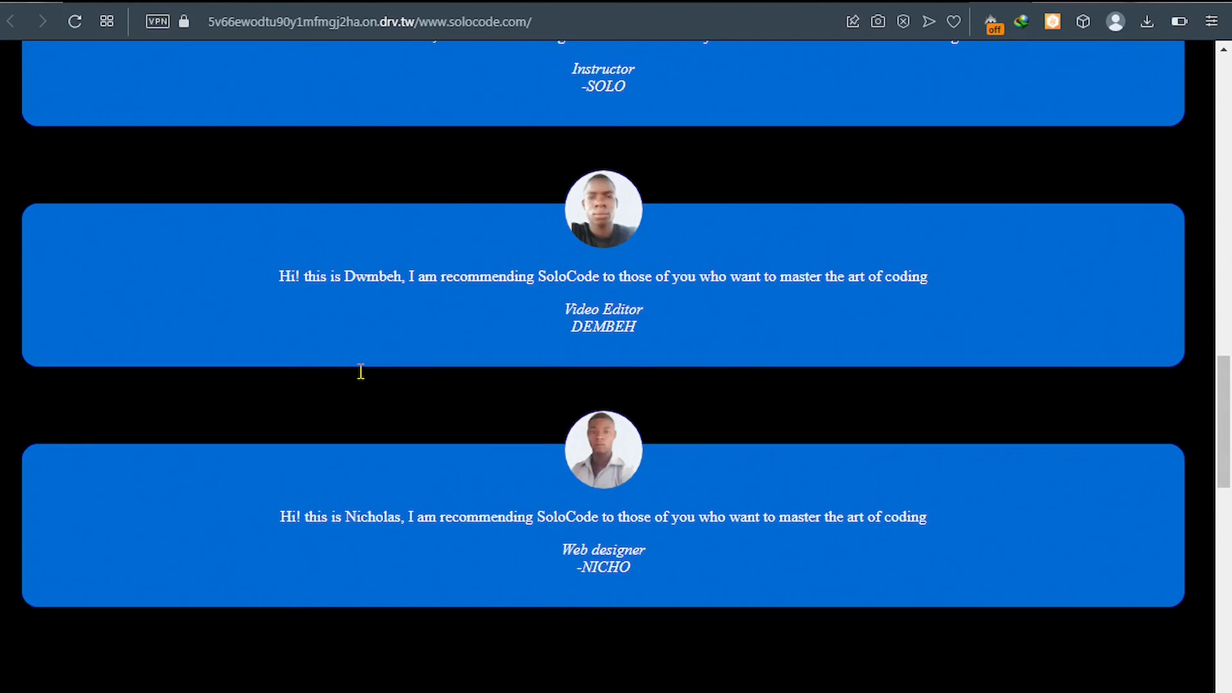
scroll(361, 372, "down", 10)
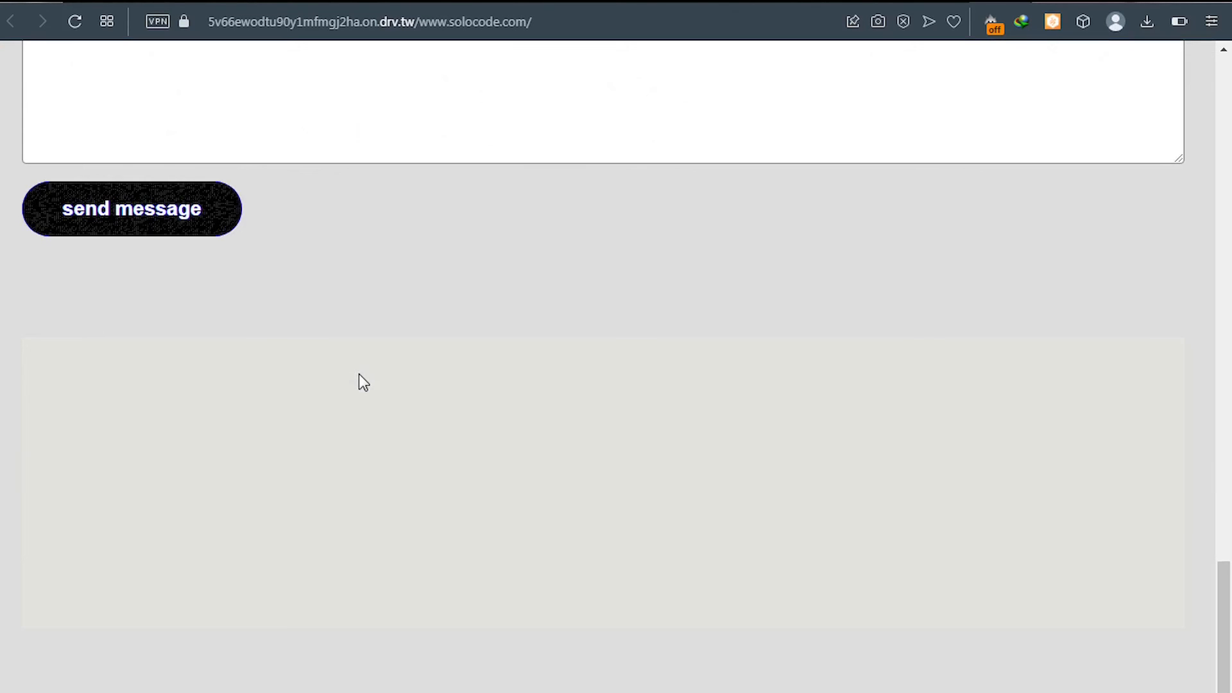
scroll(358, 375, "down", 2)
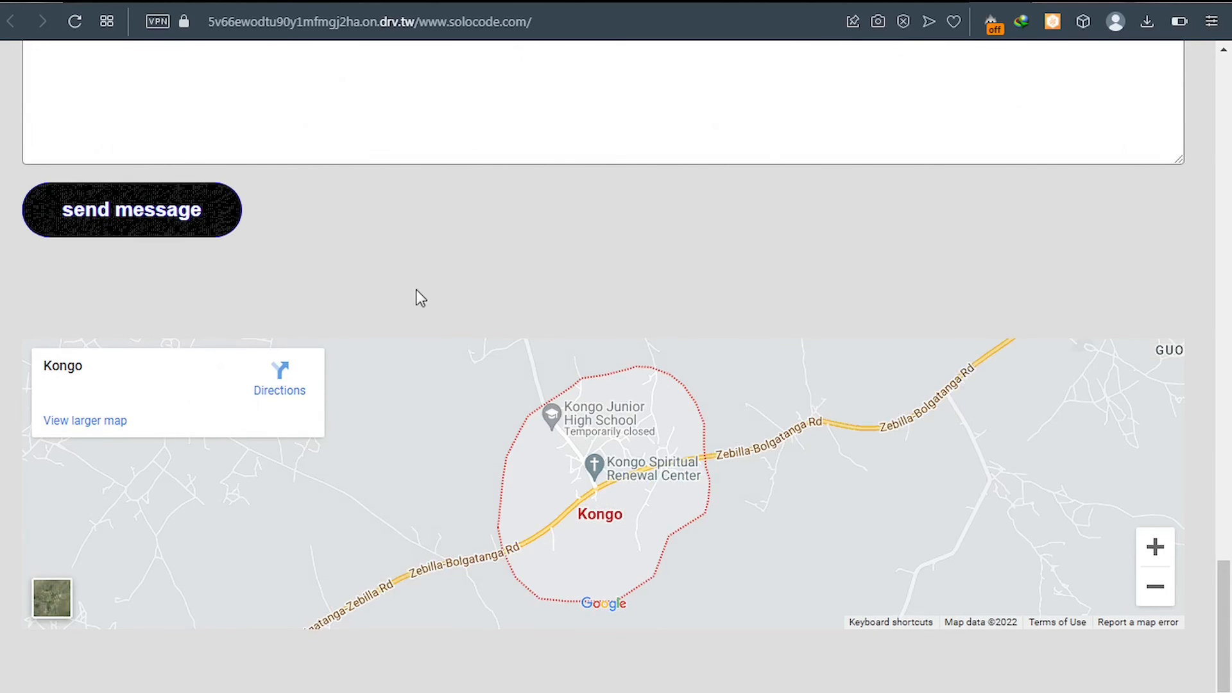
scroll(417, 289, "up", 15)
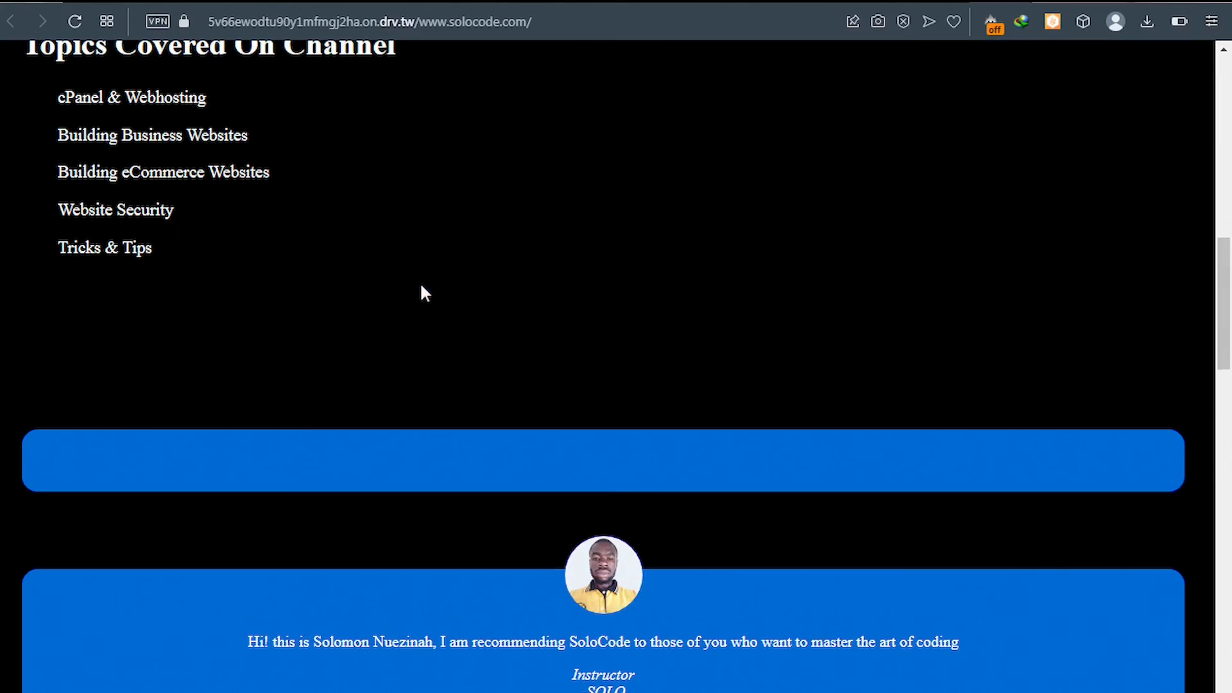